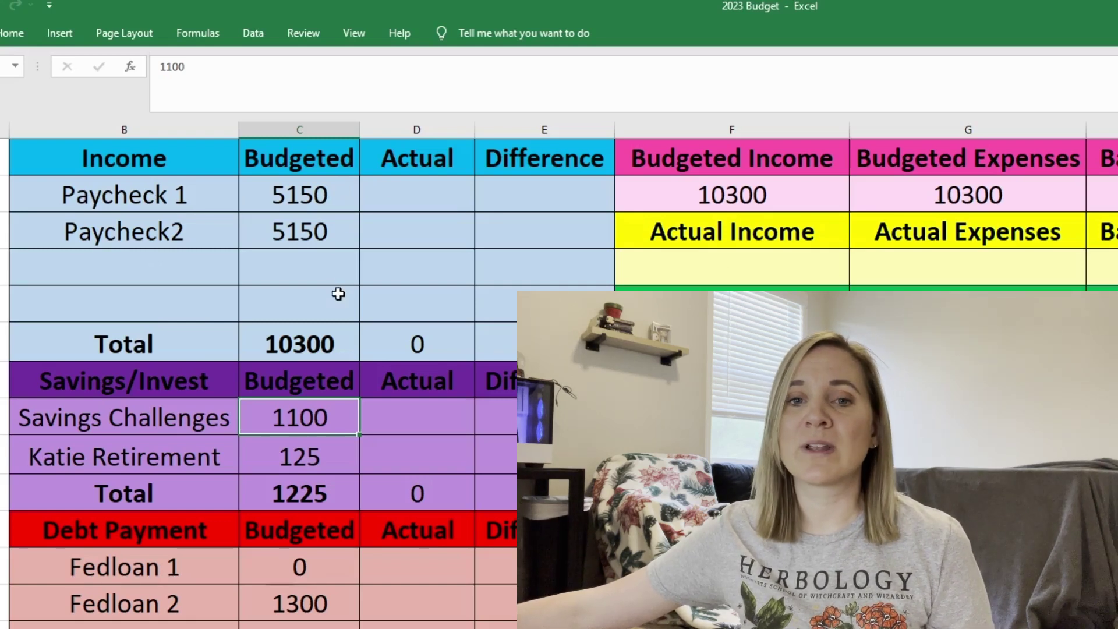
Confirm the income total uses =SUM(C2:C5), then scroll down to the savings and debt sections
{"action": "left_click", "coordinate": [337, 348]}
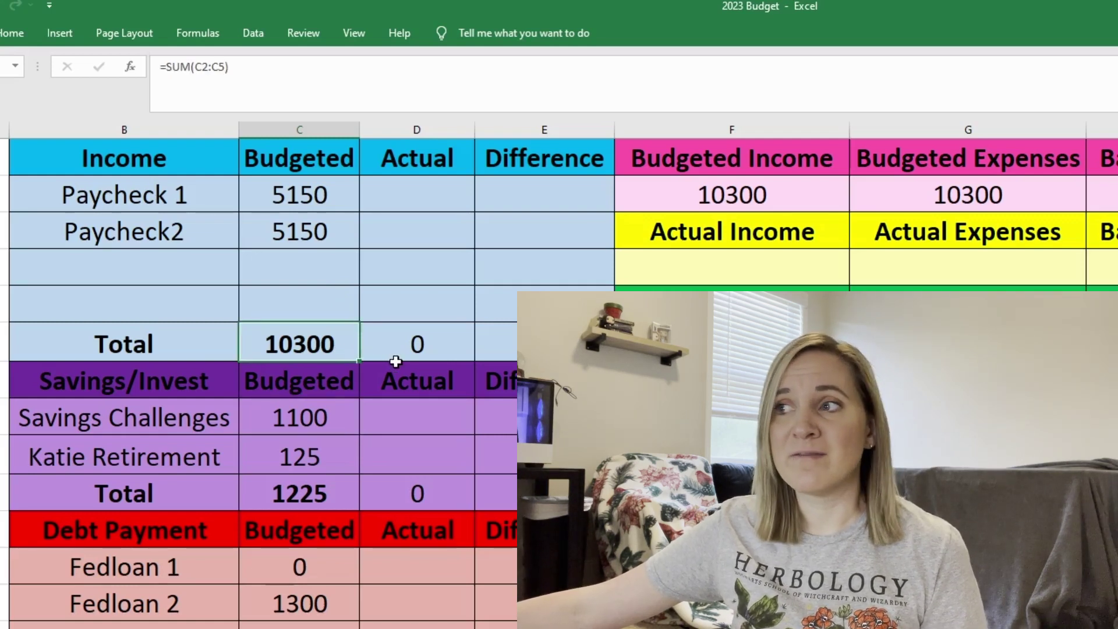
{"action": "scroll", "coordinate": [396, 361], "scroll_direction": "down", "scroll_amount": 2}
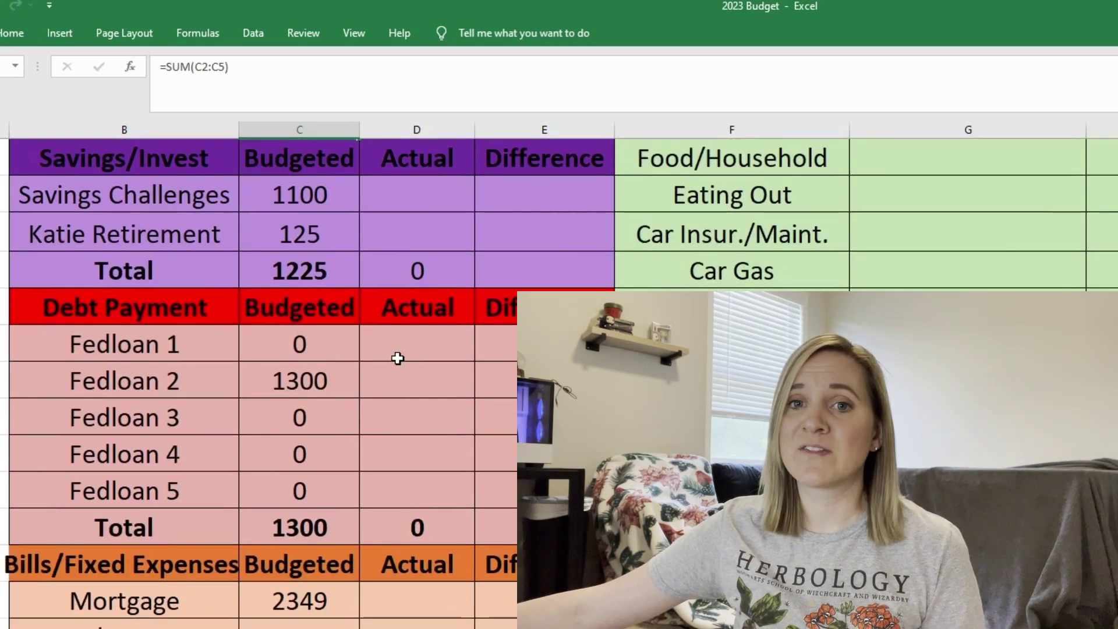
Inspect the Savings Challenges and second savings amounts and the =SUM(C8:C9) total of 1225
{"action": "left_click", "coordinate": [308, 198]}
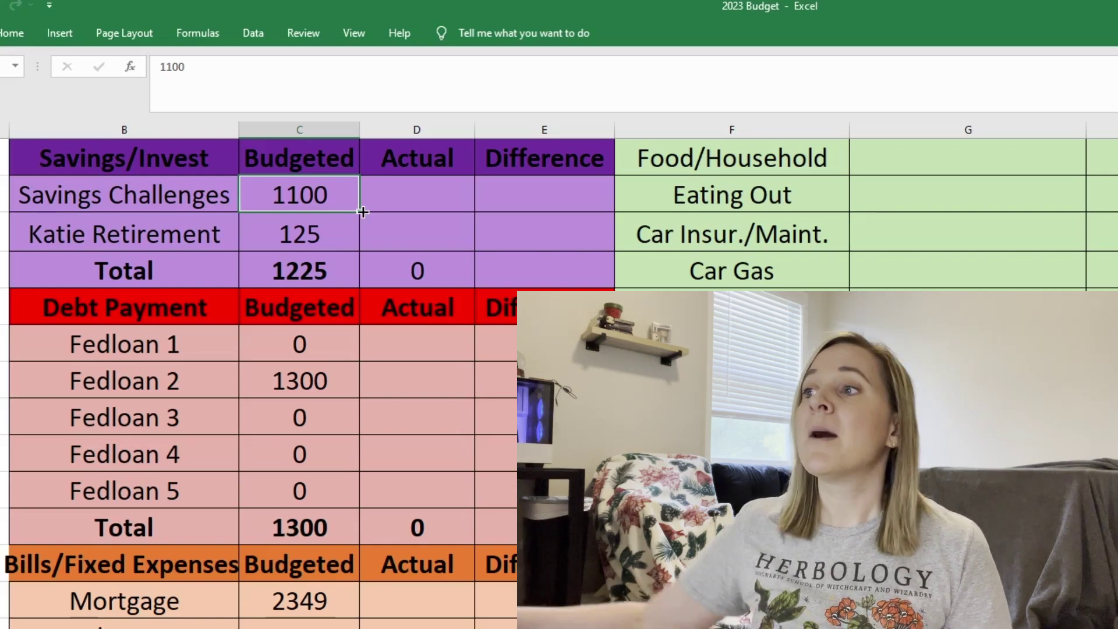
{"action": "left_click", "coordinate": [333, 224]}
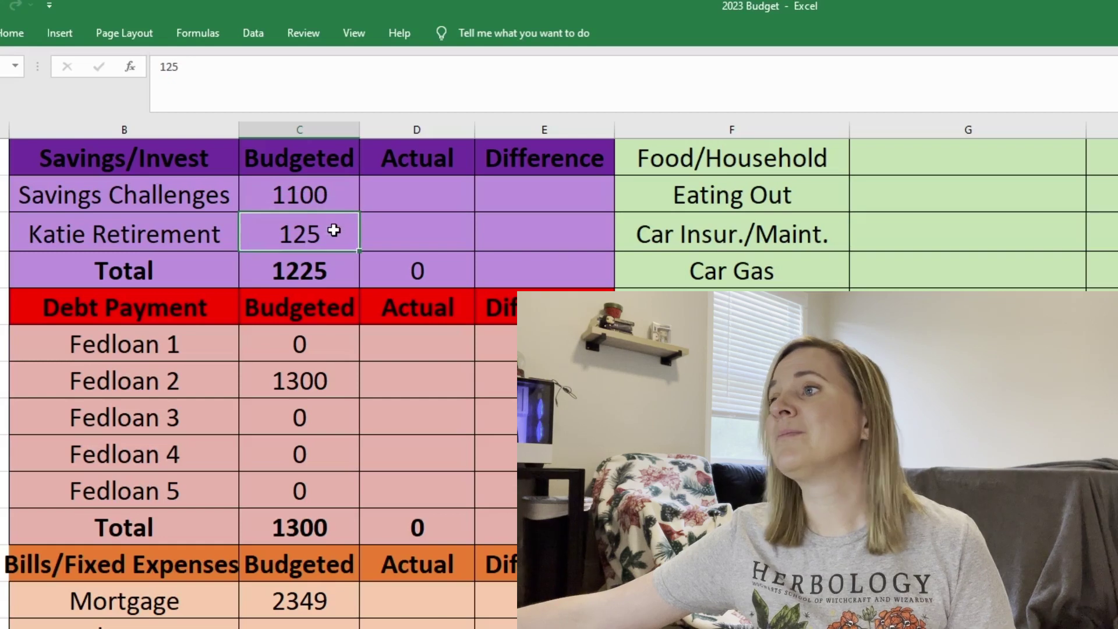
{"action": "left_click", "coordinate": [343, 262]}
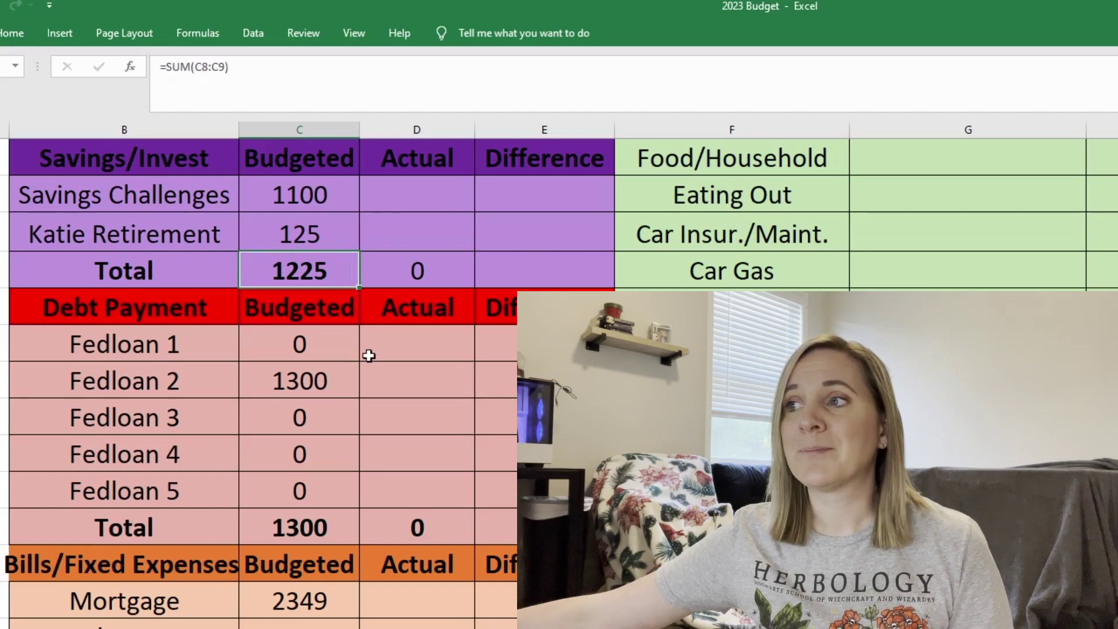
{"action": "scroll", "coordinate": [368, 349], "scroll_direction": "down", "scroll_amount": 1}
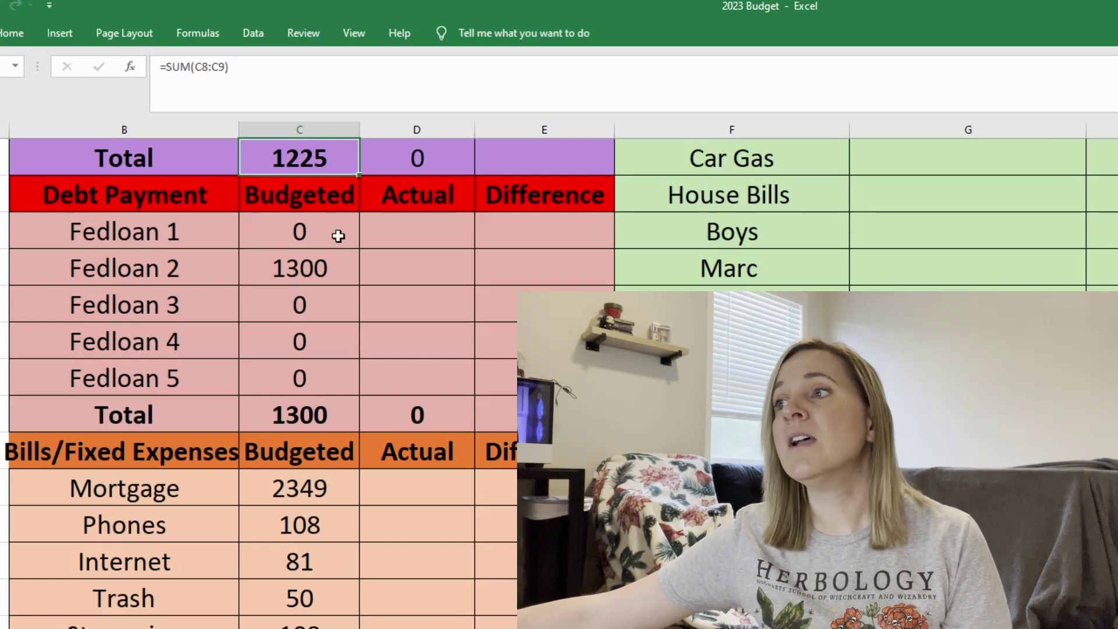
Inspect the Fedloan 1–5 budgeted amounts and the =SUM(C12:C16) debt total of 1300
{"action": "left_click", "coordinate": [336, 239]}
{"action": "left_click_drag", "start_coordinate": [325, 299], "coordinate": [327, 369]}
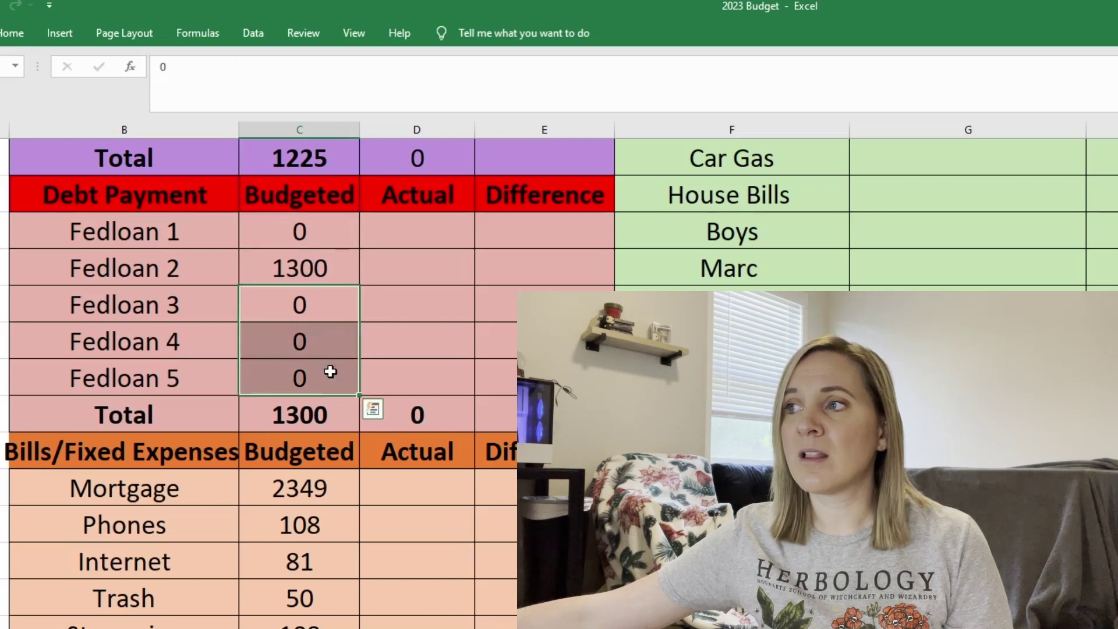
{"action": "left_click", "coordinate": [320, 267]}
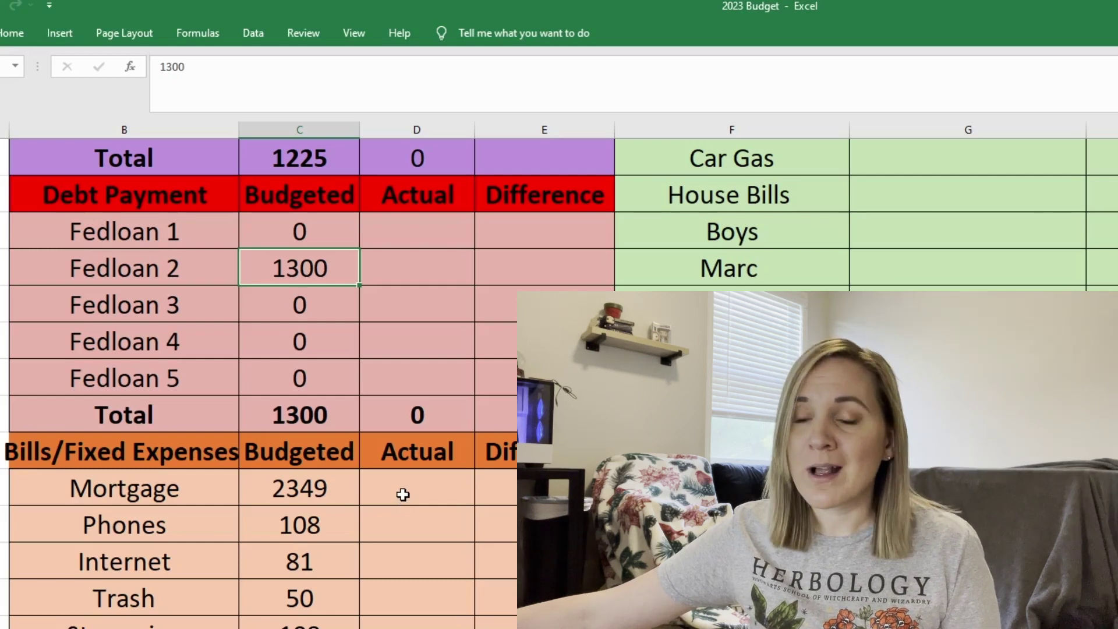
{"action": "left_click", "coordinate": [327, 416]}
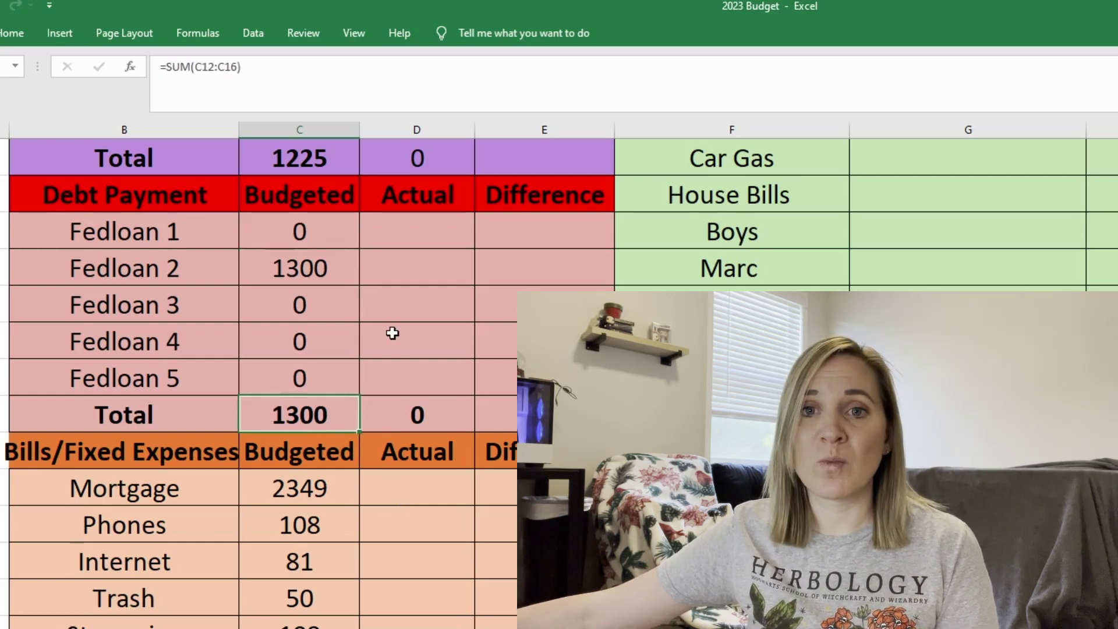
{"action": "scroll", "coordinate": [391, 338], "scroll_direction": "down", "scroll_amount": 2}
{"action": "left_click", "coordinate": [350, 273]}
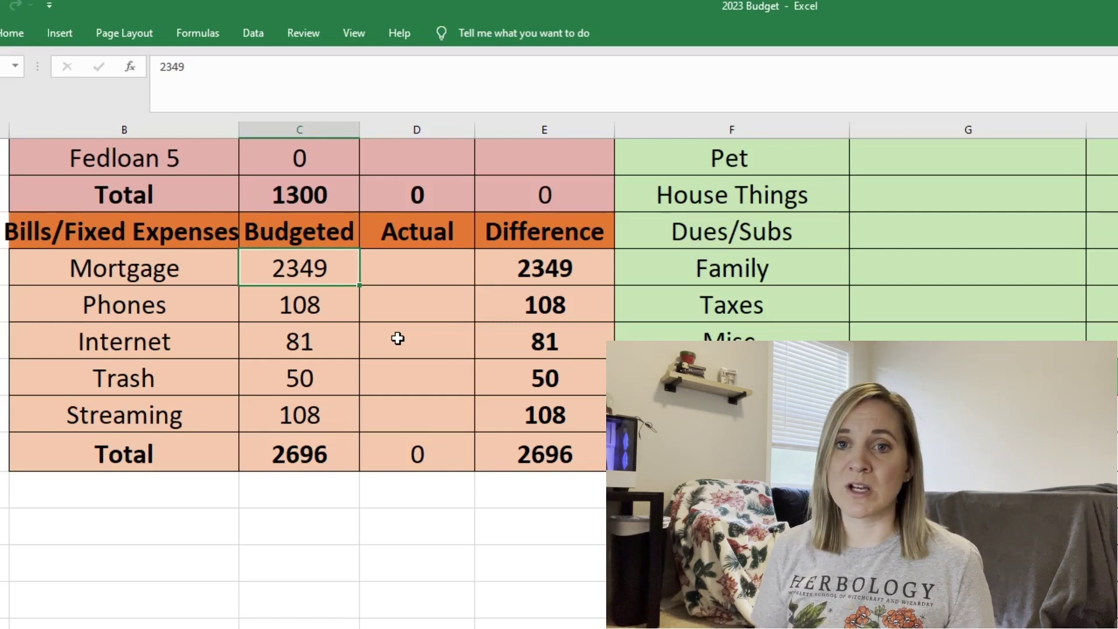
Inspect the Phones, Internet, Trash and Streaming amounts and the =SUM(C19:C23) bills total of 2696
{"action": "left_click", "coordinate": [340, 310]}
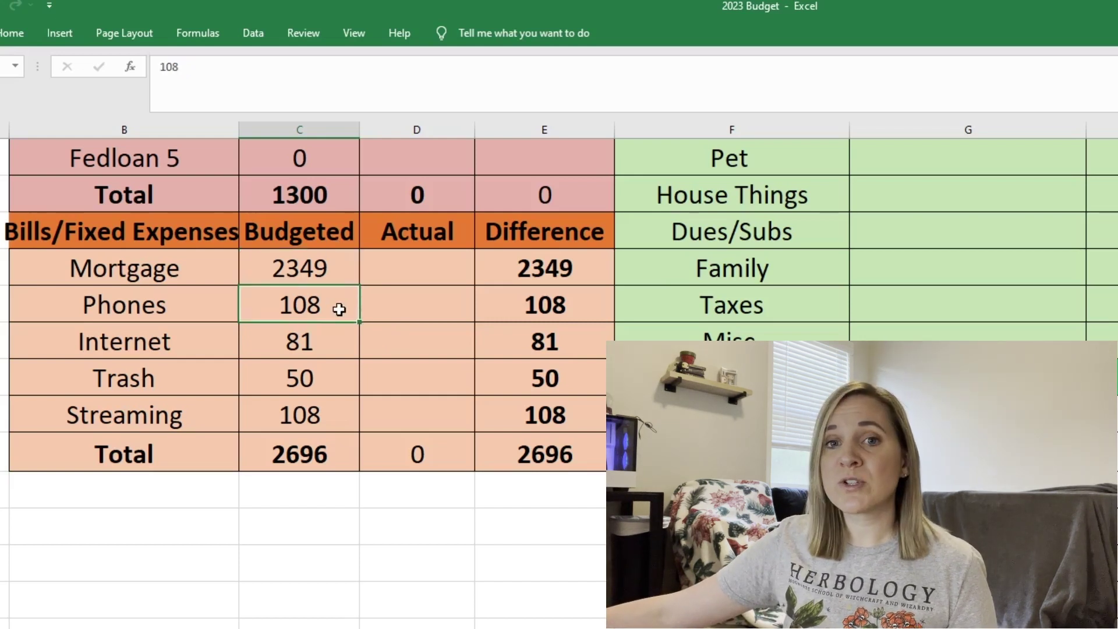
{"action": "left_click", "coordinate": [339, 336]}
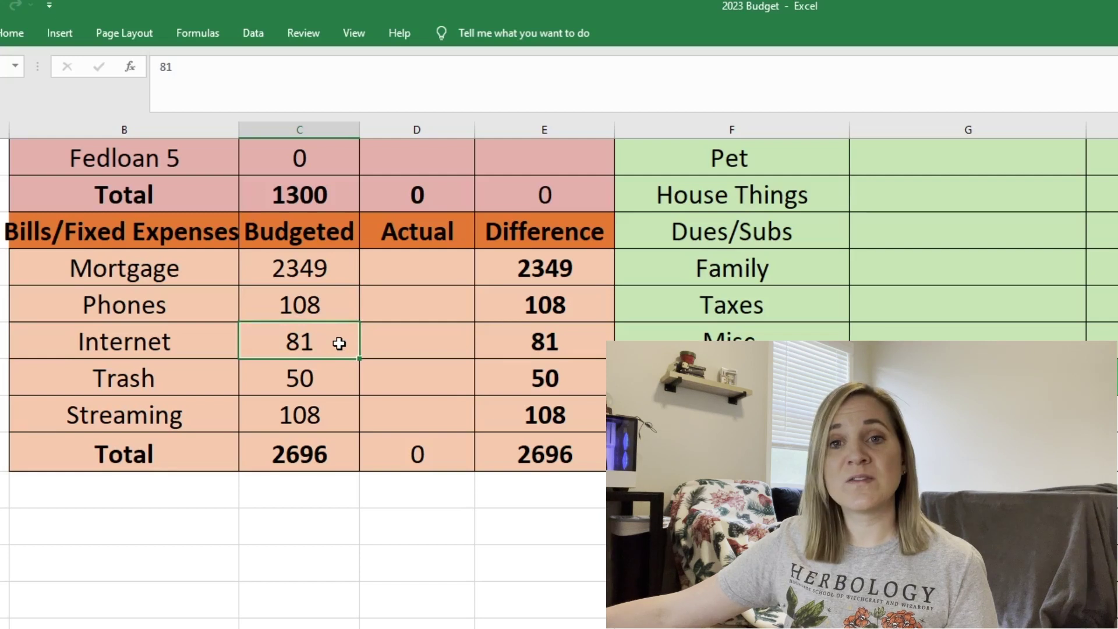
{"action": "left_click", "coordinate": [332, 379]}
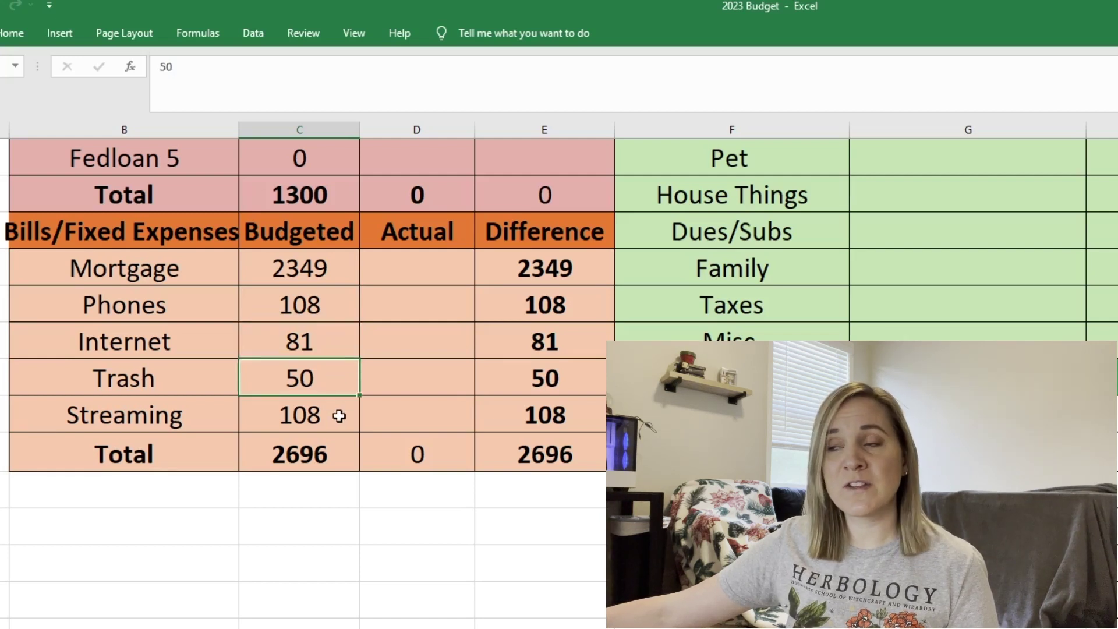
{"action": "left_click", "coordinate": [339, 416]}
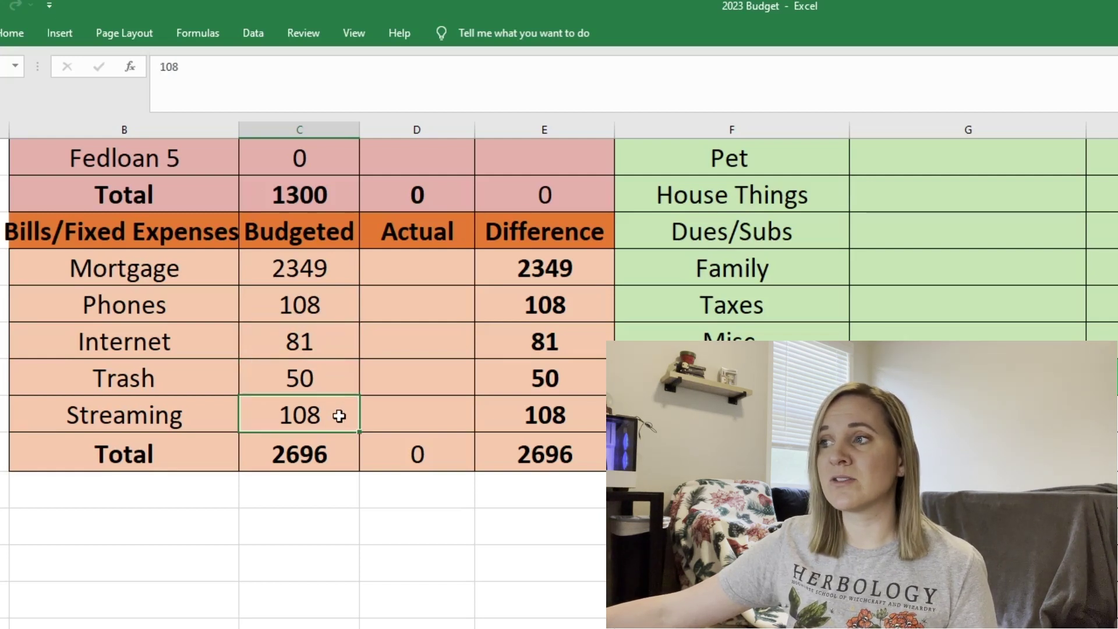
{"action": "left_click", "coordinate": [325, 453]}
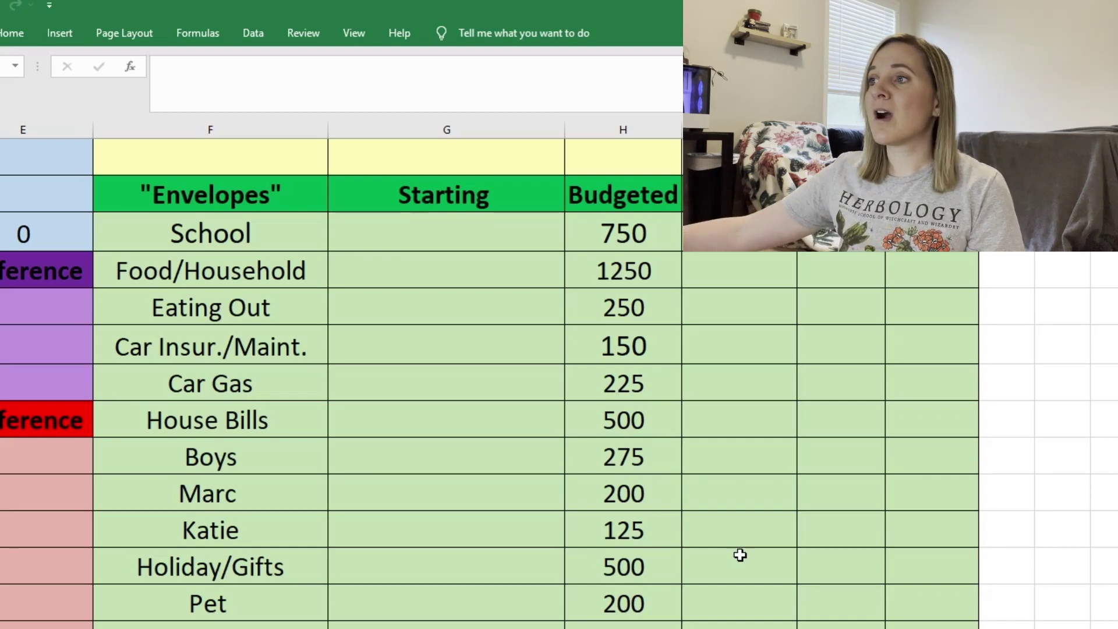
{"action": "left_click", "coordinate": [634, 215]}
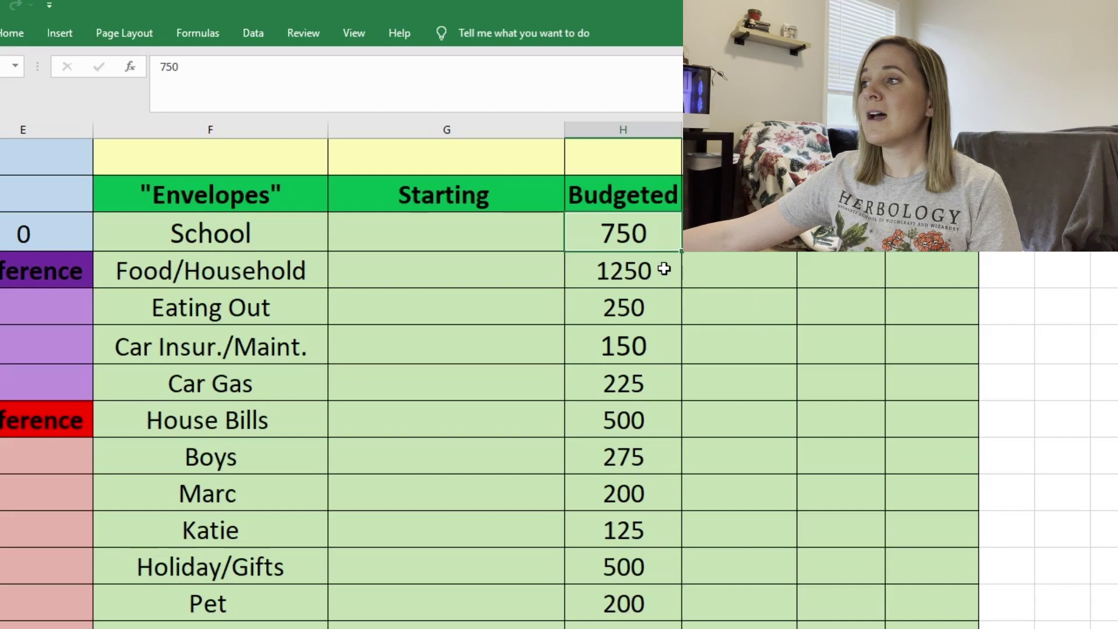
{"action": "left_click", "coordinate": [664, 275]}
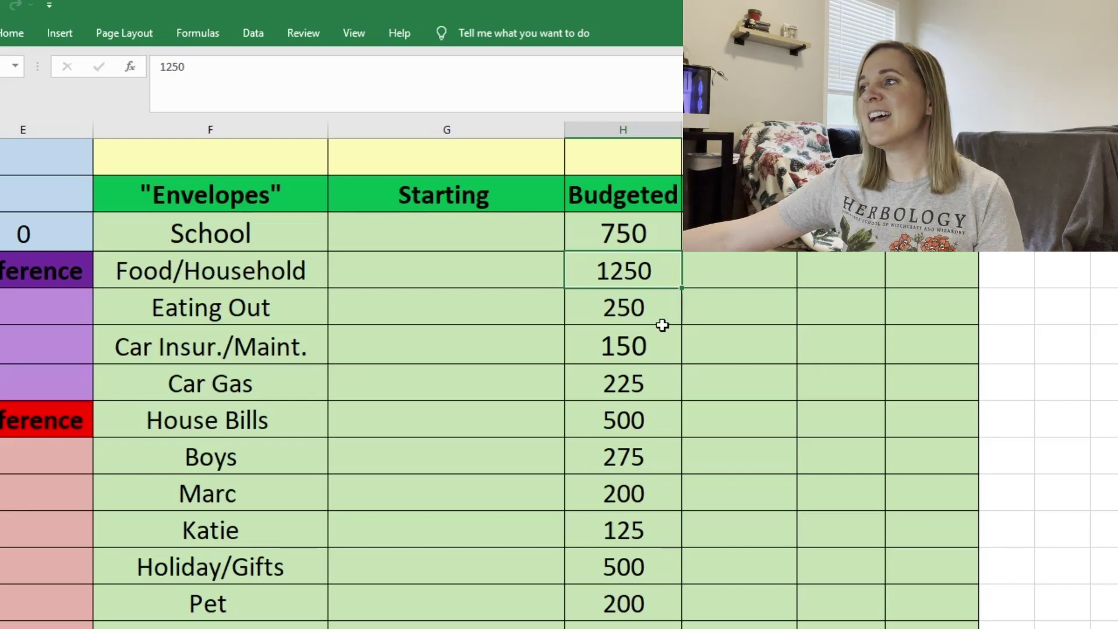
{"action": "left_click", "coordinate": [663, 312]}
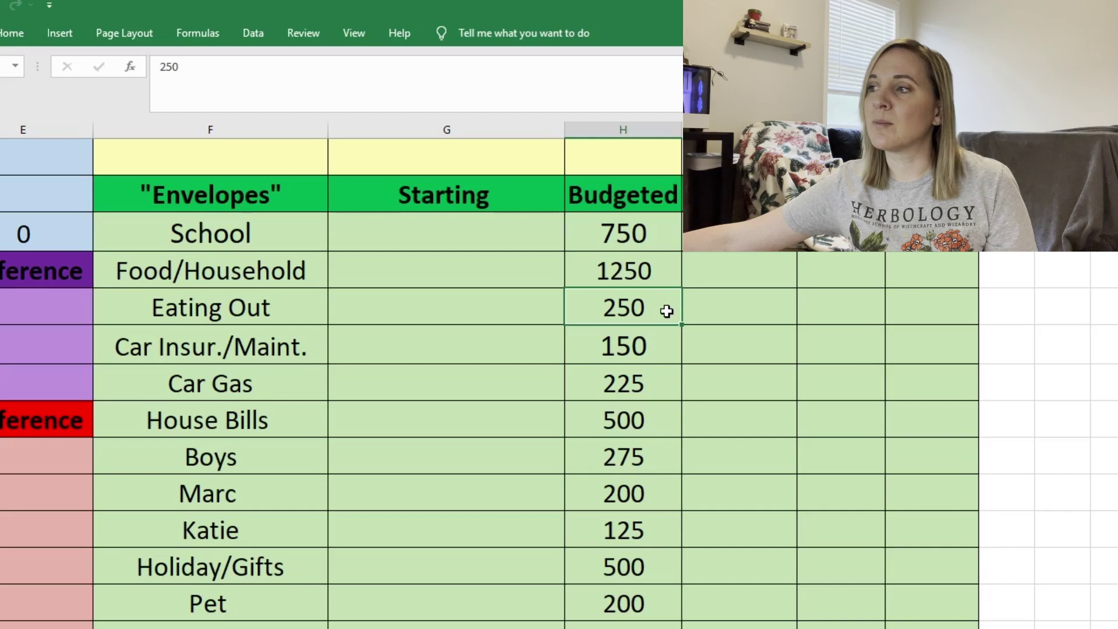
{"action": "left_click", "coordinate": [647, 347]}
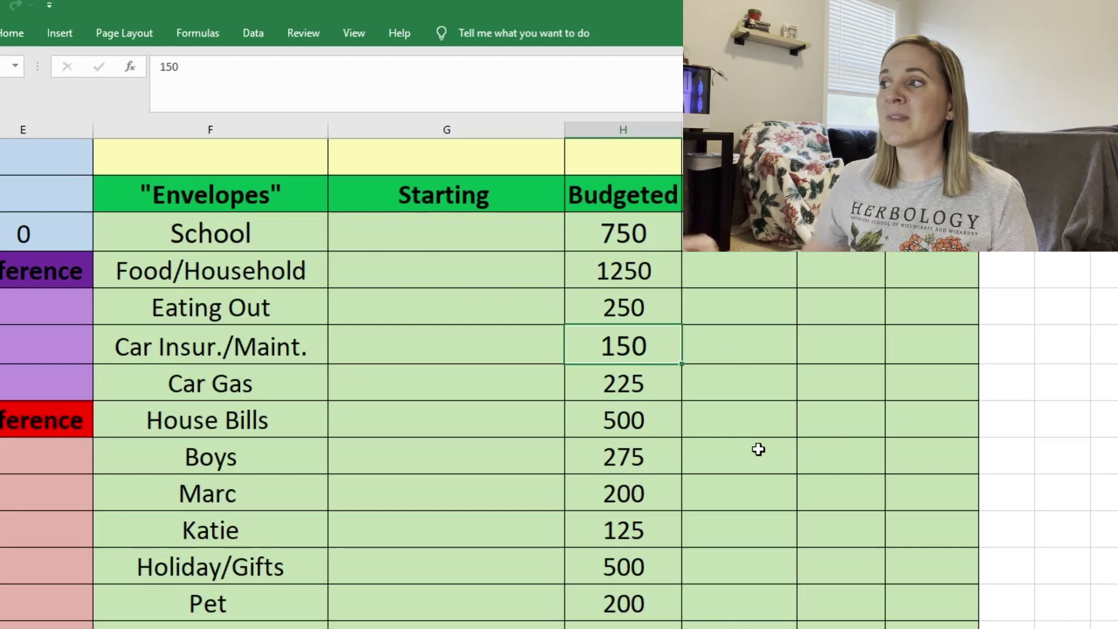
{"action": "left_click", "coordinate": [653, 394]}
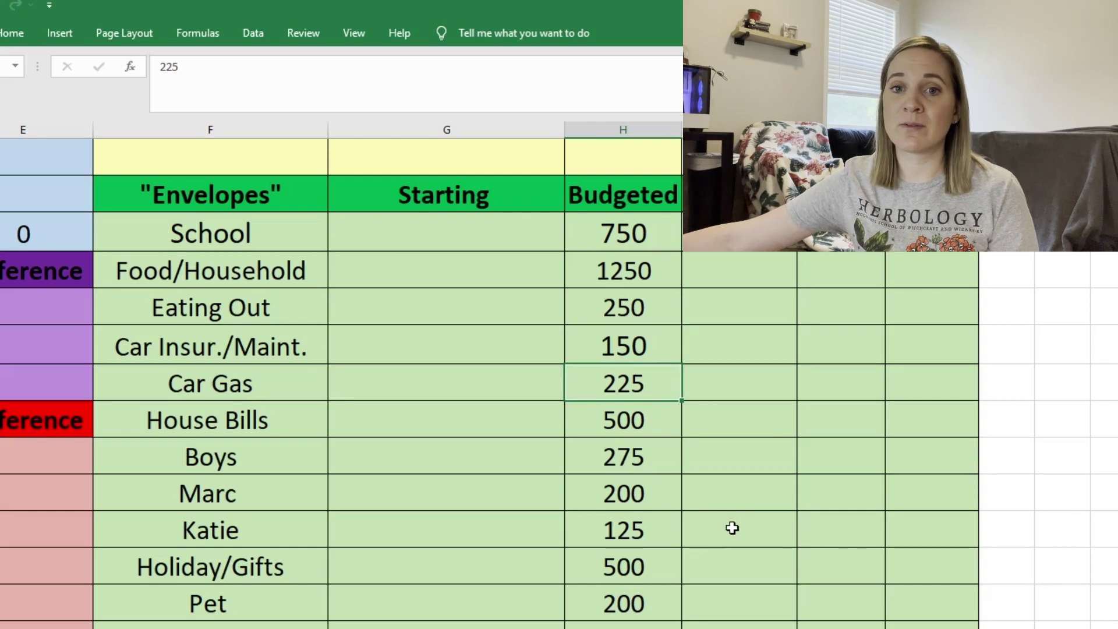
{"action": "left_click", "coordinate": [664, 432]}
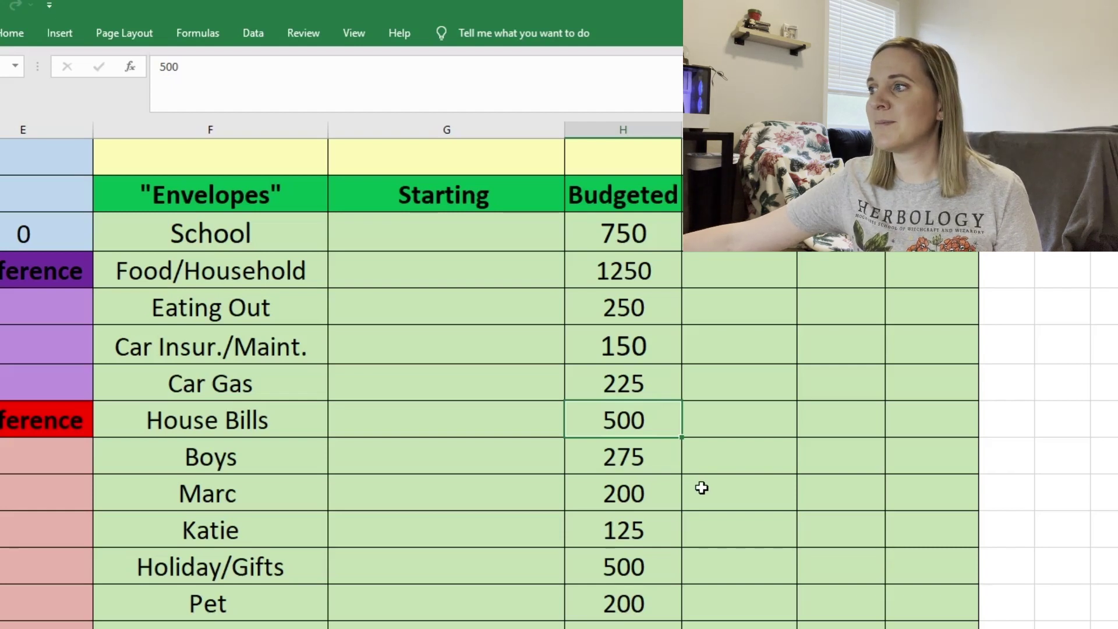
{"action": "left_click", "coordinate": [659, 452]}
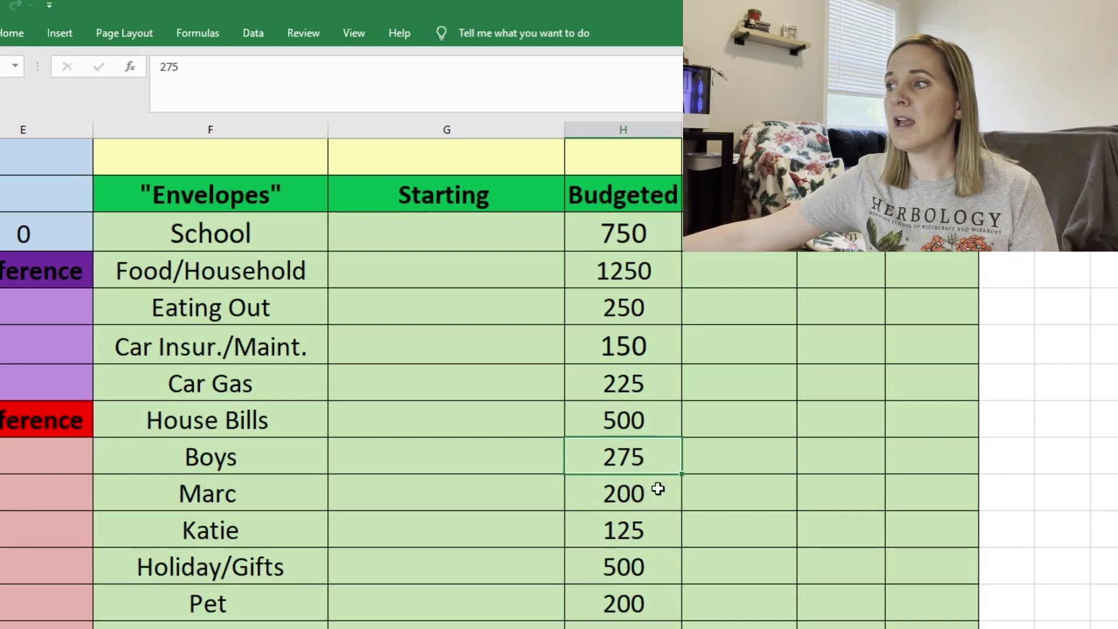
{"action": "left_click", "coordinate": [658, 489]}
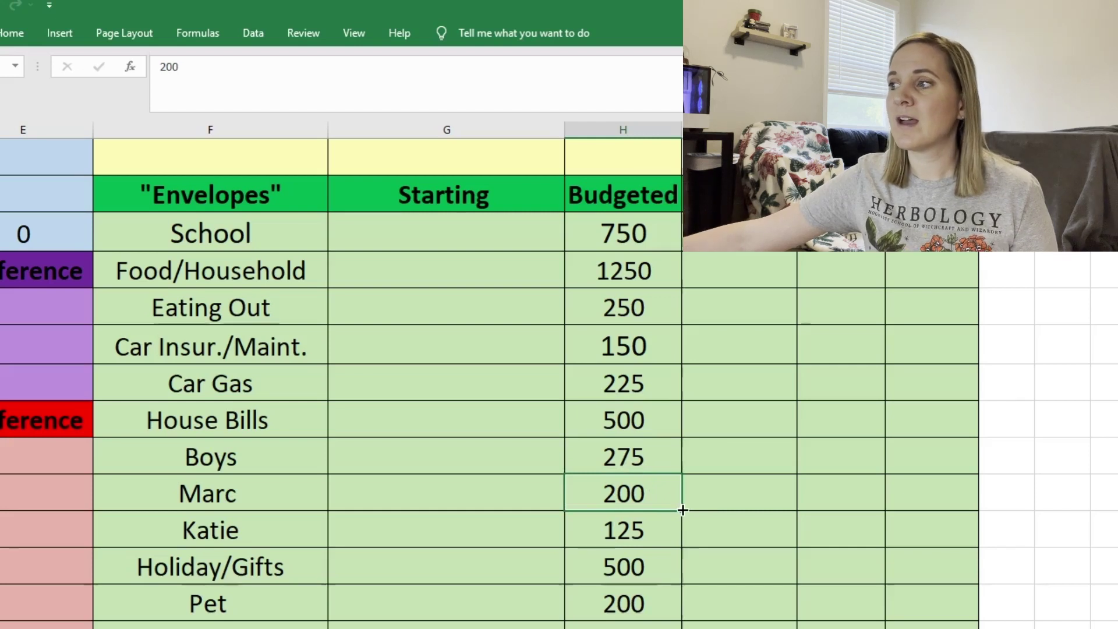
{"action": "left_click", "coordinate": [649, 531]}
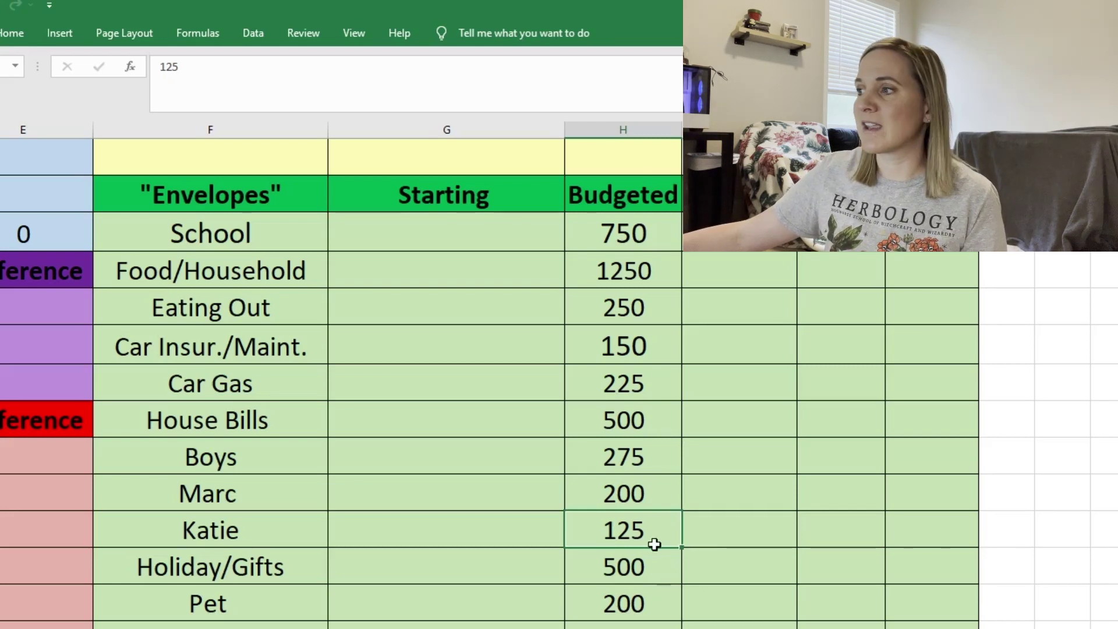
{"action": "left_click", "coordinate": [662, 569]}
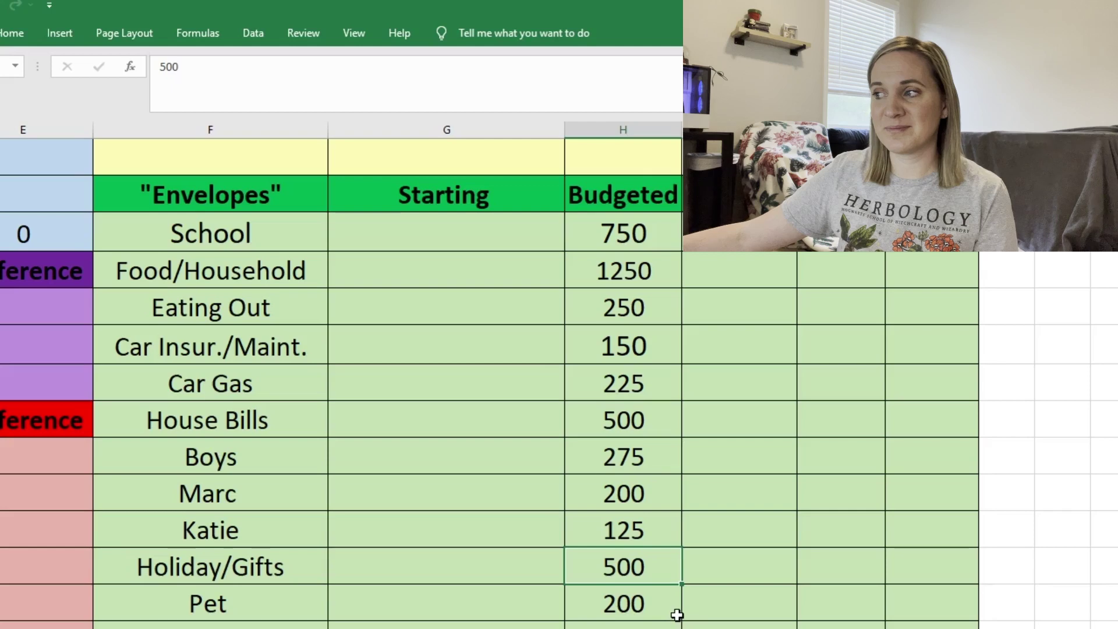
{"action": "left_click", "coordinate": [666, 601]}
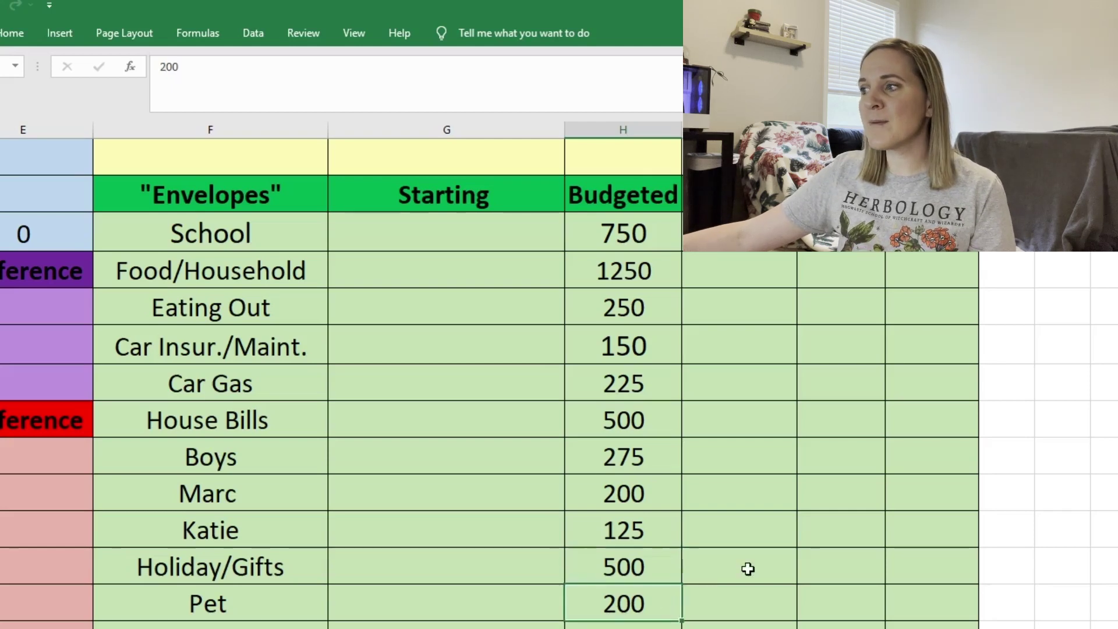
{"action": "scroll", "coordinate": [748, 568], "scroll_direction": "down", "scroll_amount": 2}
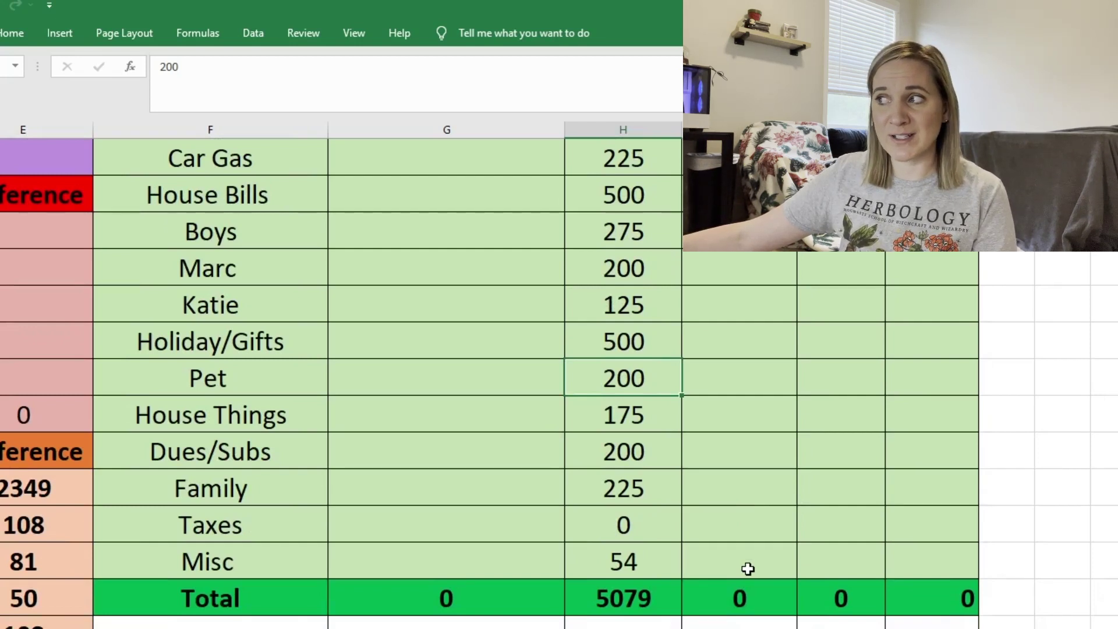
{"action": "left_click", "coordinate": [669, 409]}
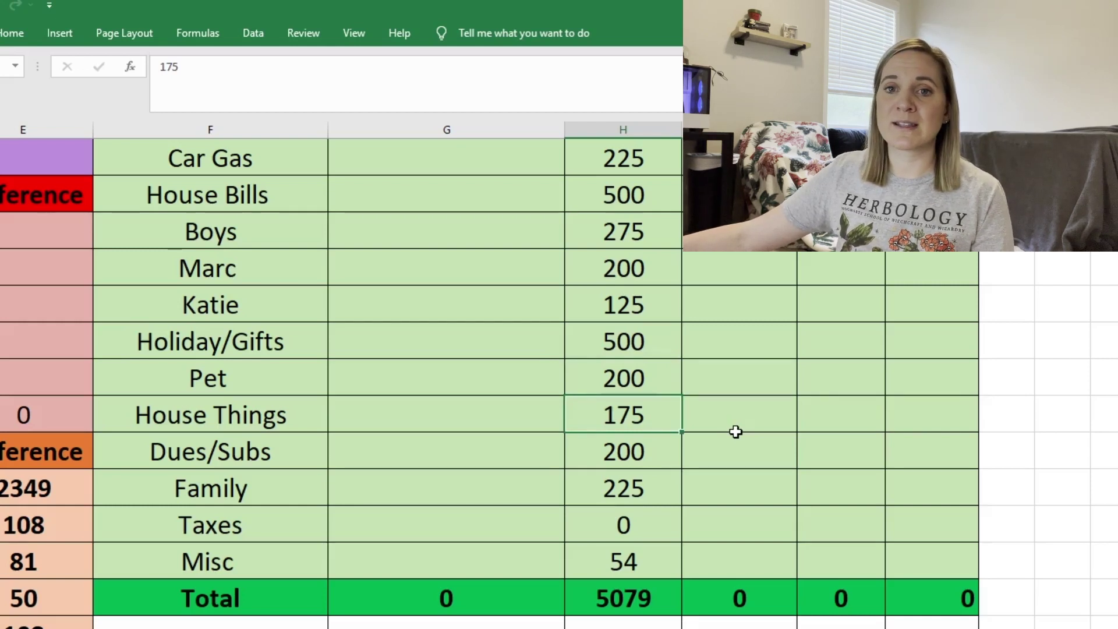
{"action": "left_click", "coordinate": [618, 448]}
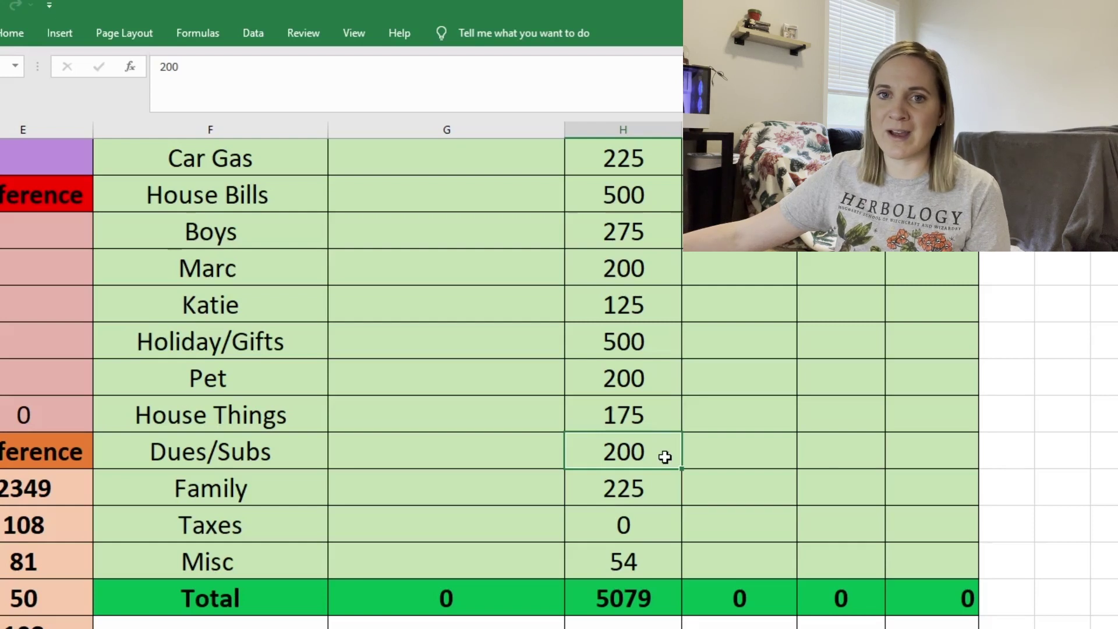
{"action": "left_click", "coordinate": [652, 491]}
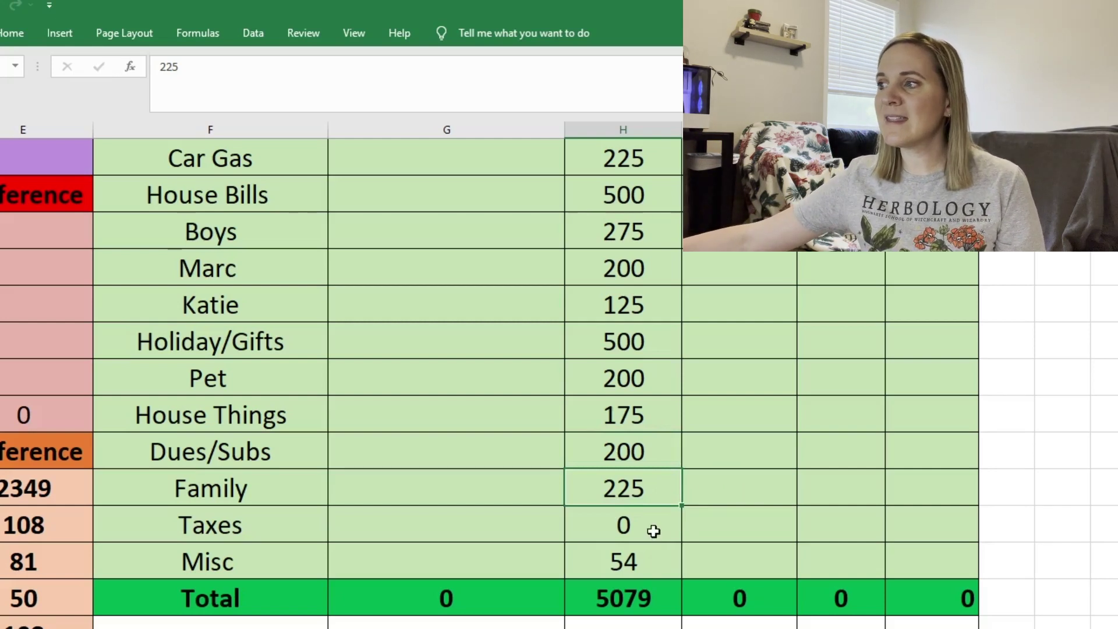
{"action": "left_click", "coordinate": [653, 531]}
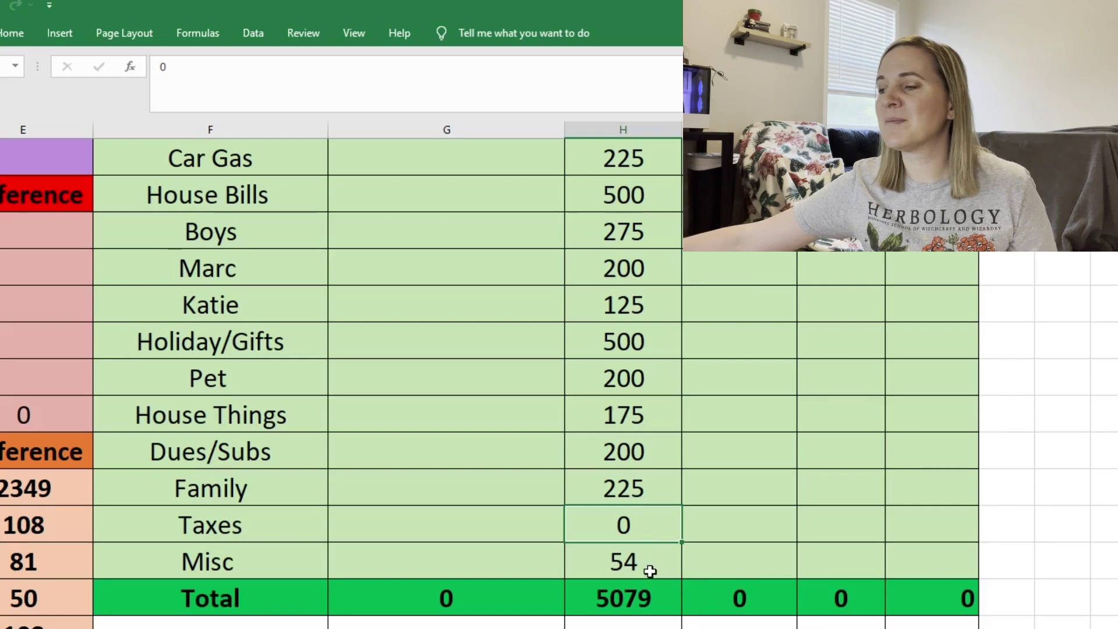
{"action": "left_click", "coordinate": [643, 561]}
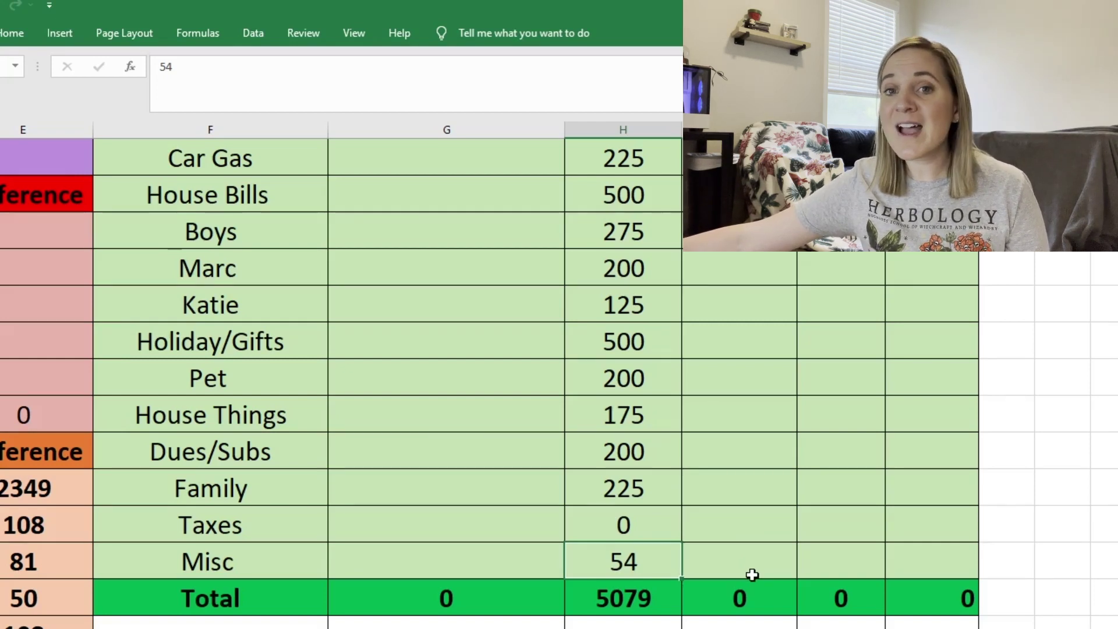
{"action": "left_click", "coordinate": [653, 609]}
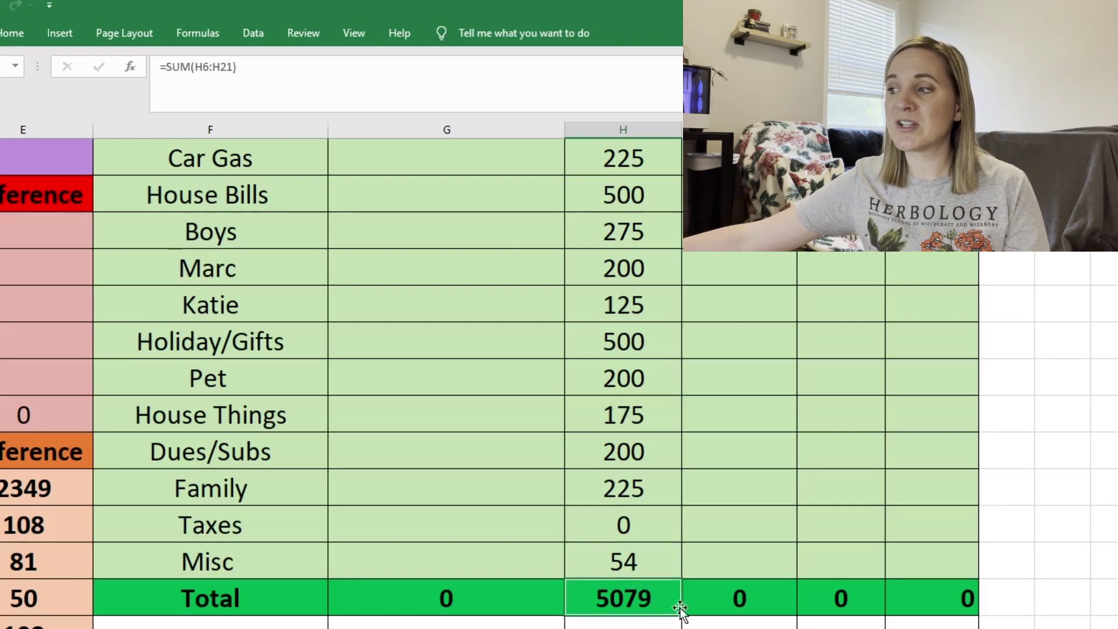
{"action": "scroll", "coordinate": [681, 609], "scroll_direction": "down", "scroll_amount": 1}
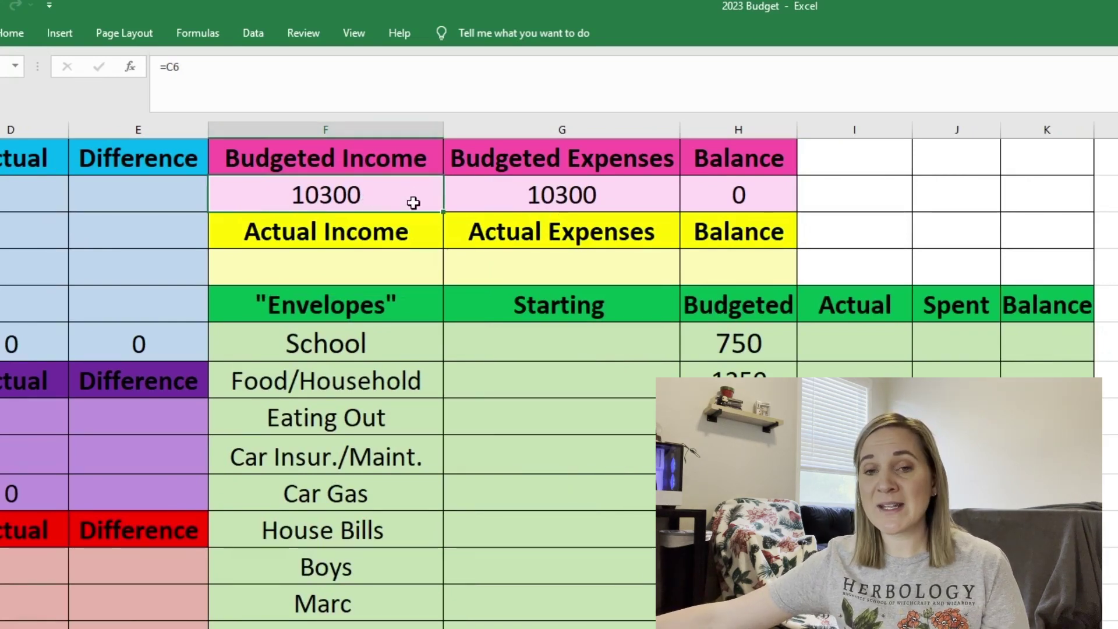
{"action": "left_click", "coordinate": [637, 199]}
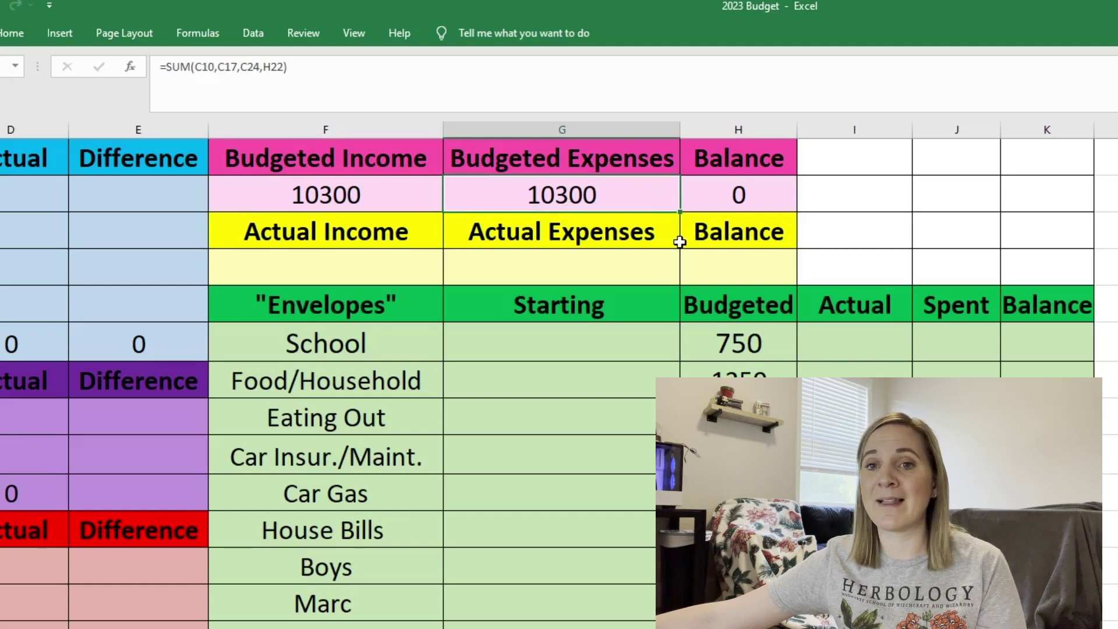
{"action": "left_click", "coordinate": [785, 201]}
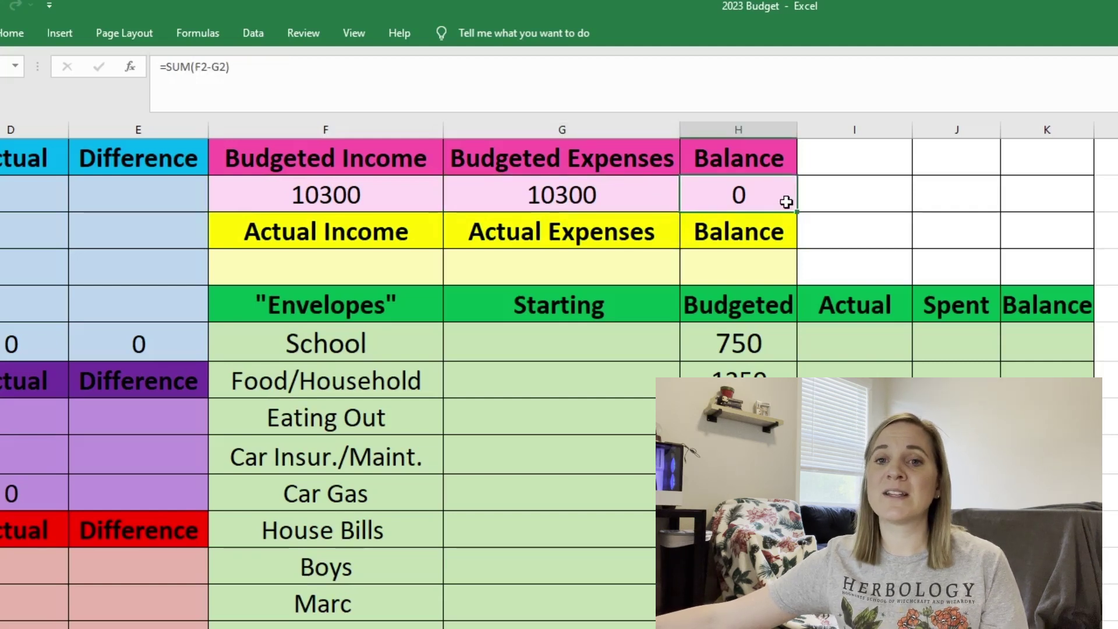